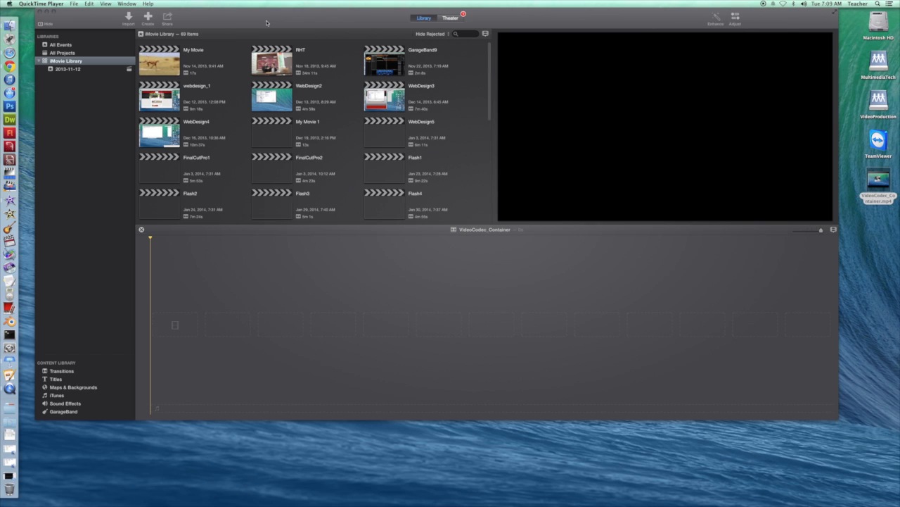
Add rhm_outro.jpg from the RHM folder in Finder to the empty VideoCodec_Container timeline
click(354, 22)
drag(365, 22, 343, 22)
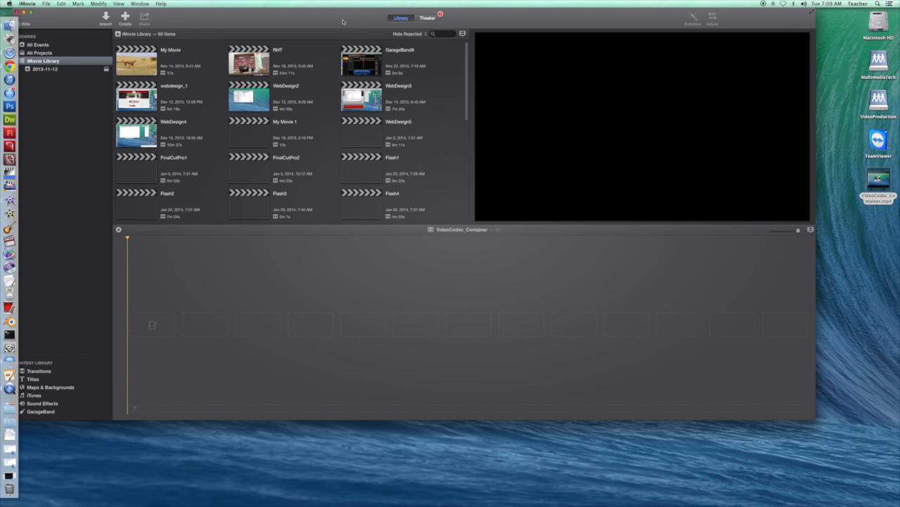
drag(561, 23, 431, 15)
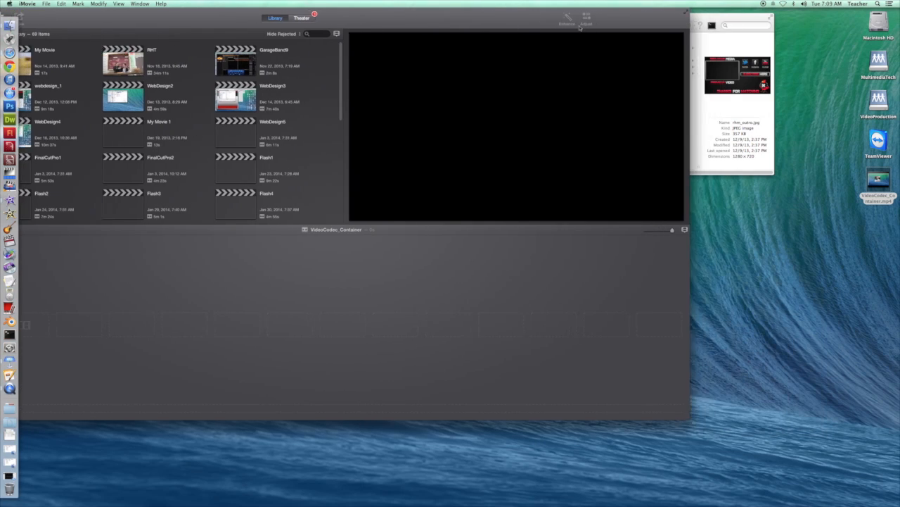
click(726, 25)
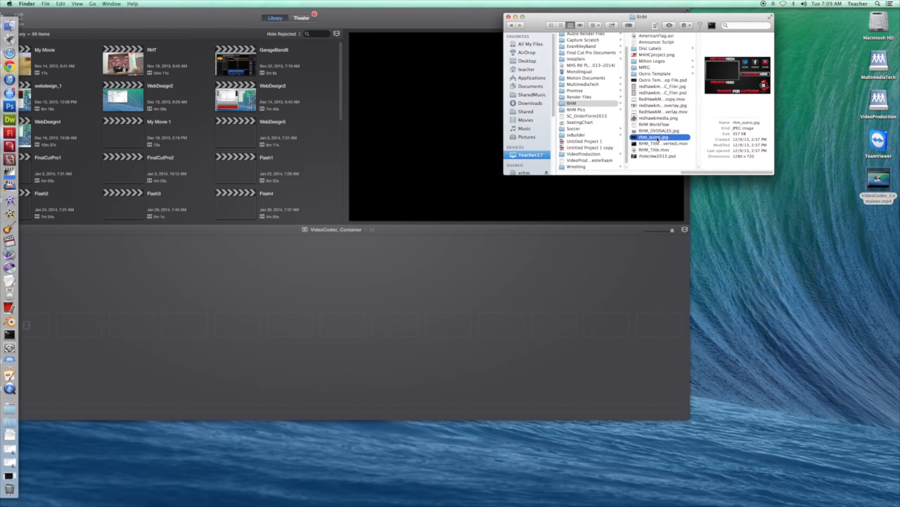
drag(656, 138, 131, 329)
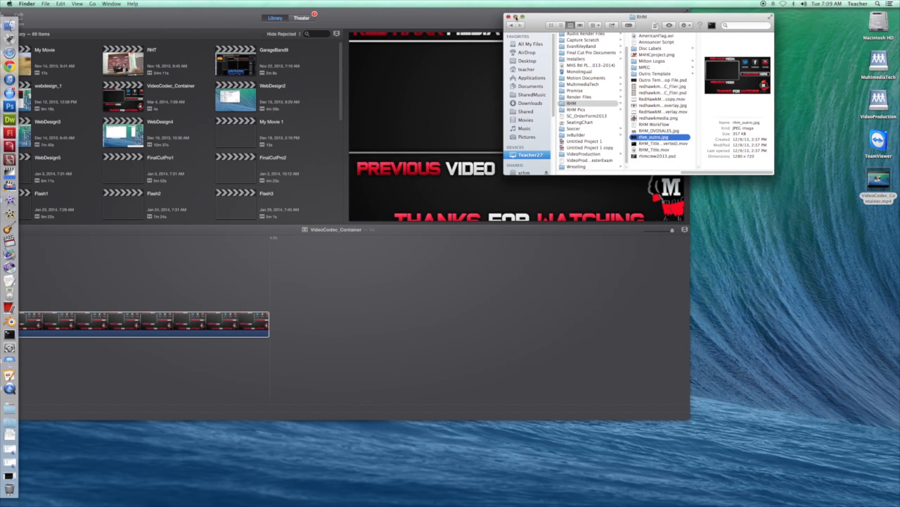
click(516, 16)
click(385, 20)
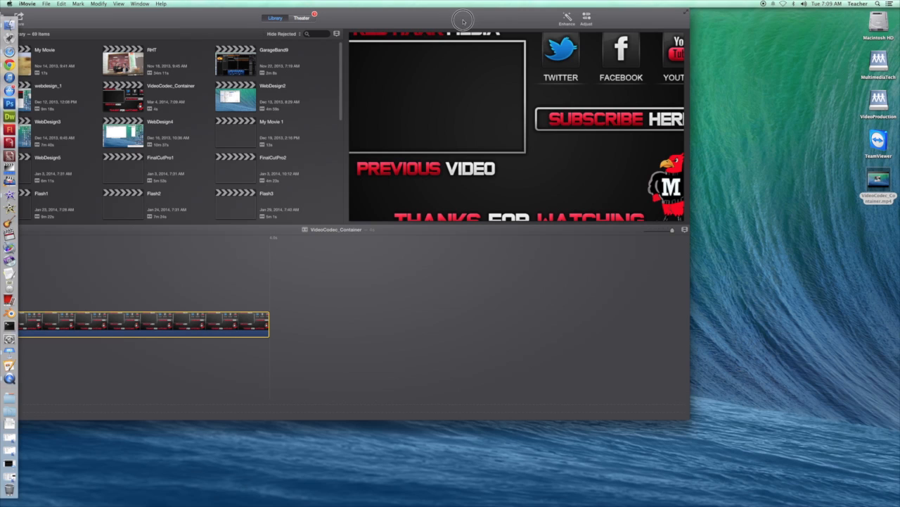
drag(407, 19, 520, 23)
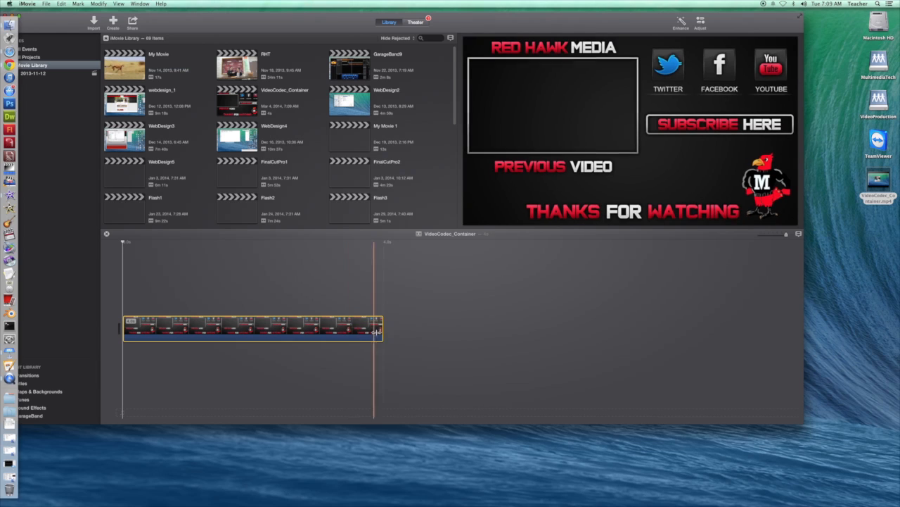
Set the crop style of the outro image clip to Fit
click(296, 332)
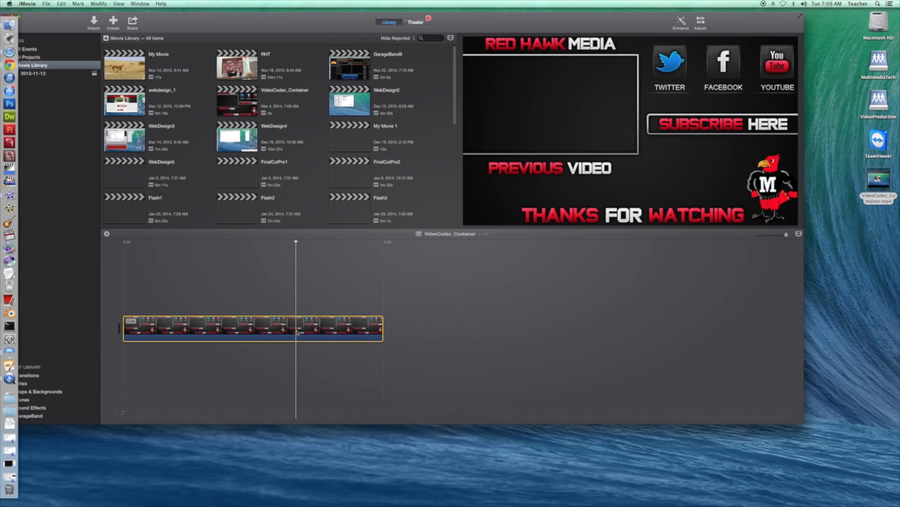
click(701, 25)
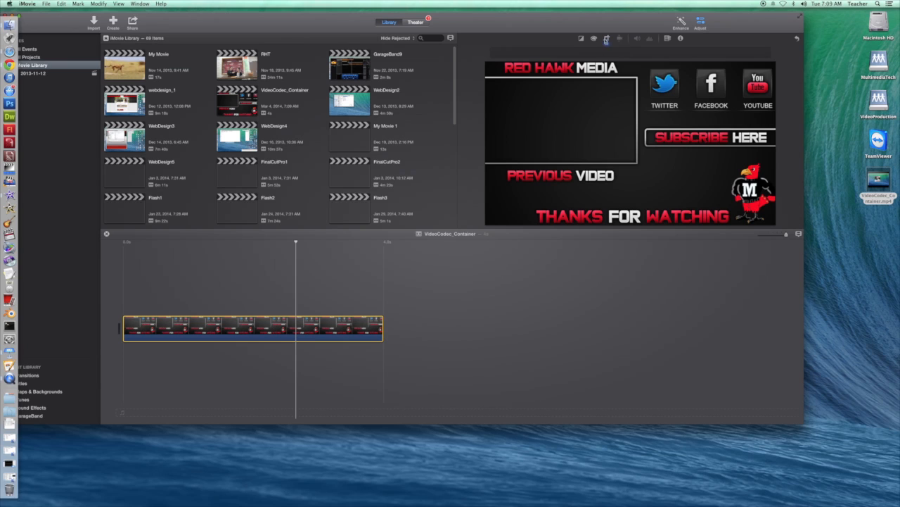
click(607, 39)
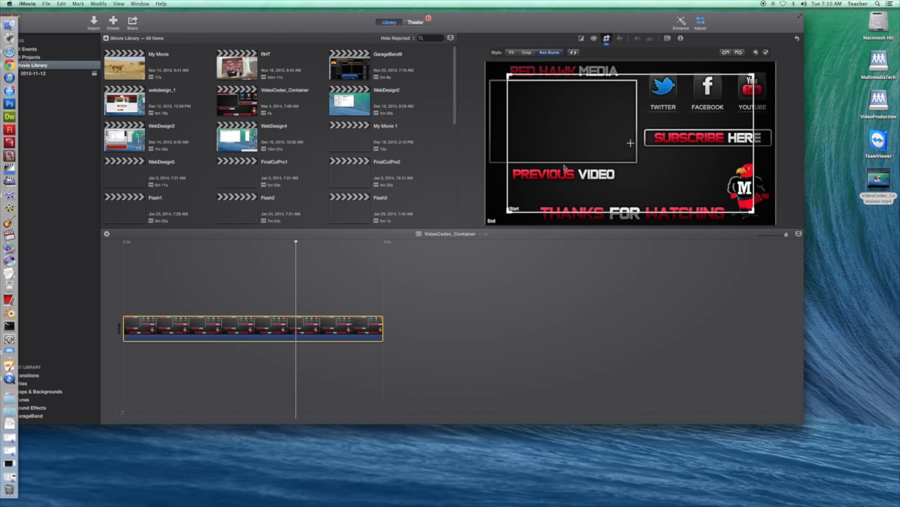
click(512, 54)
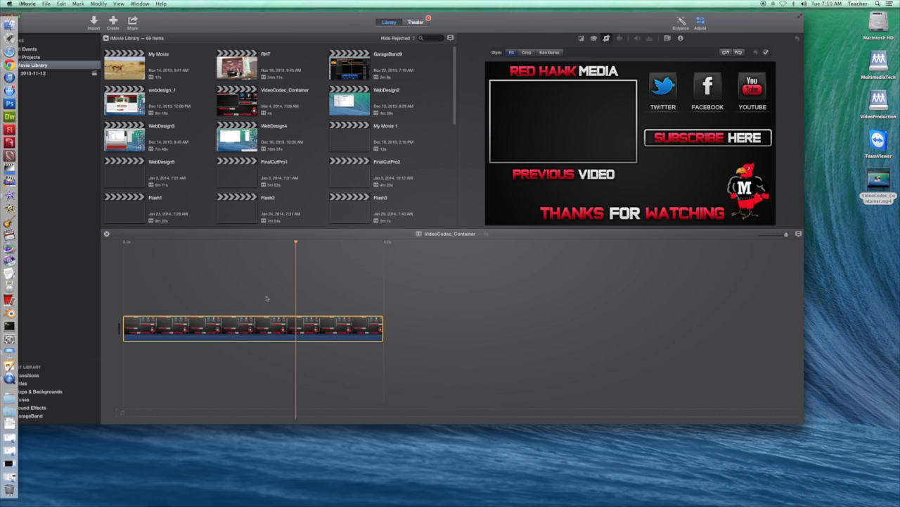
Play back the outro image clip to check its framing, and return the playhead to the start
drag(199, 325, 180, 325)
click(146, 285)
click(107, 356)
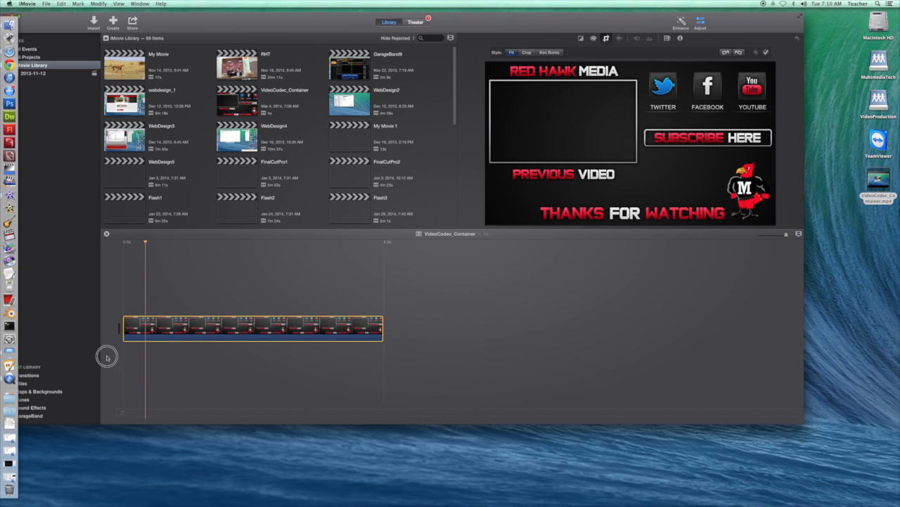
key(space)
key(space)
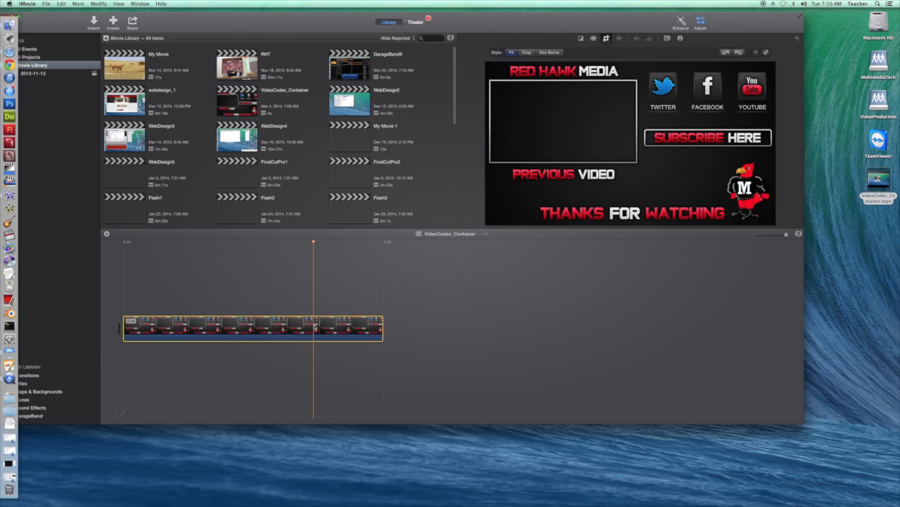
drag(314, 243, 125, 248)
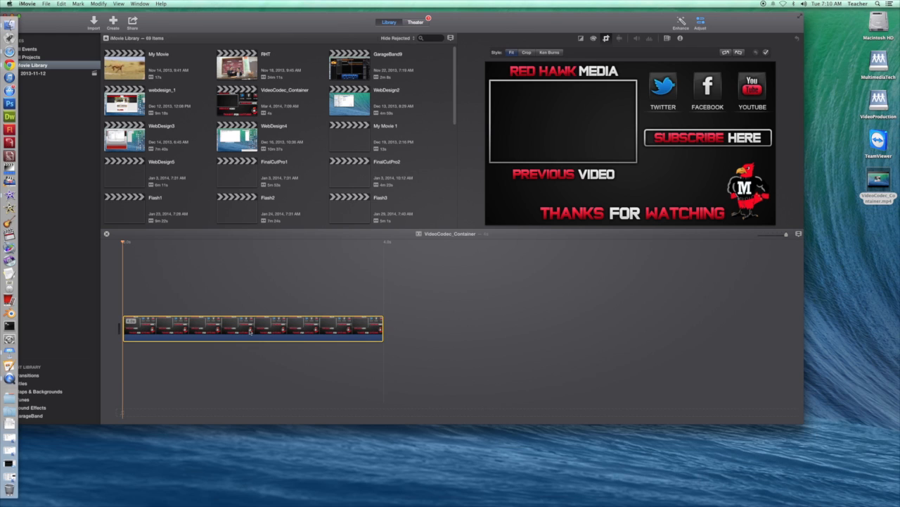
Add an Echo title directly after the outro image clip in the timeline
drag(226, 22, 309, 19)
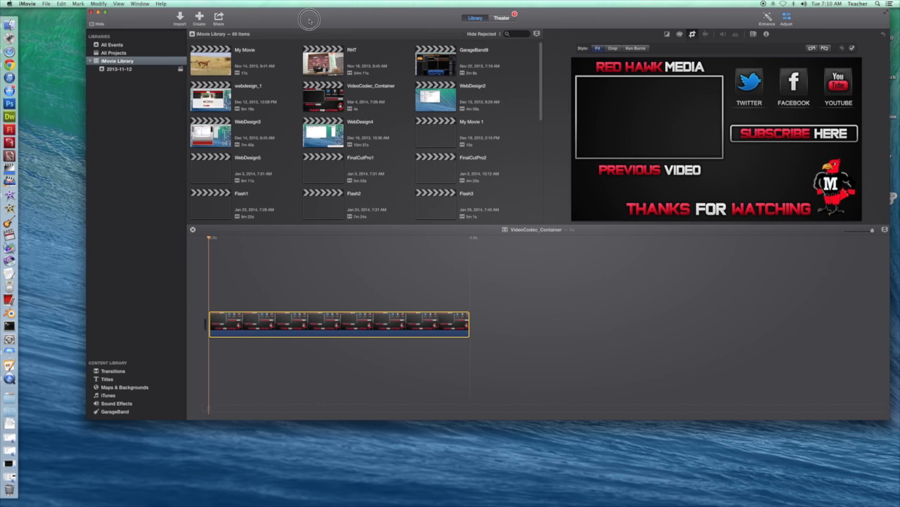
click(107, 379)
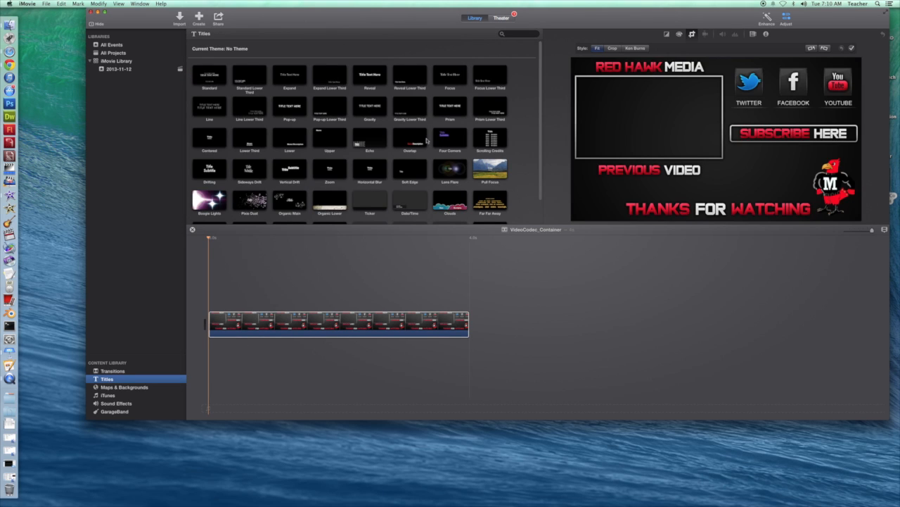
click(370, 137)
drag(370, 137, 488, 322)
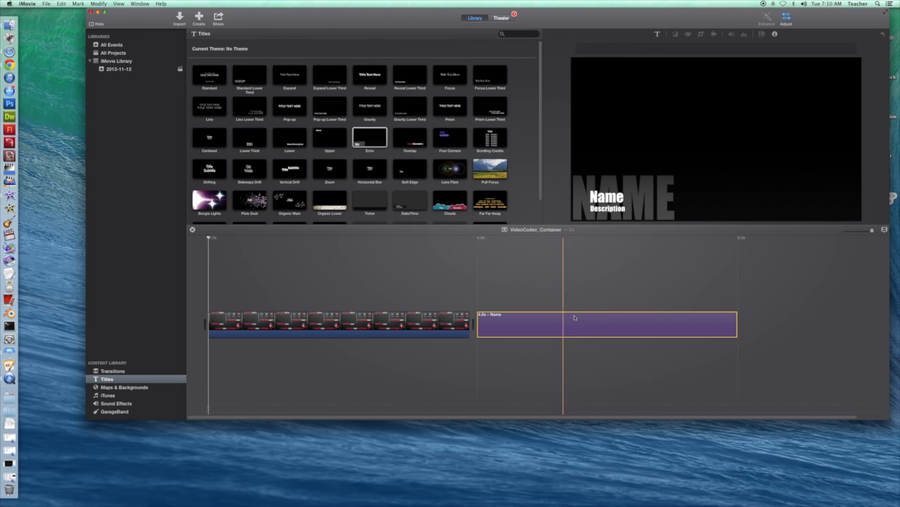
Clear the name and description text of the Echo title to leave a blank clip
click(525, 327)
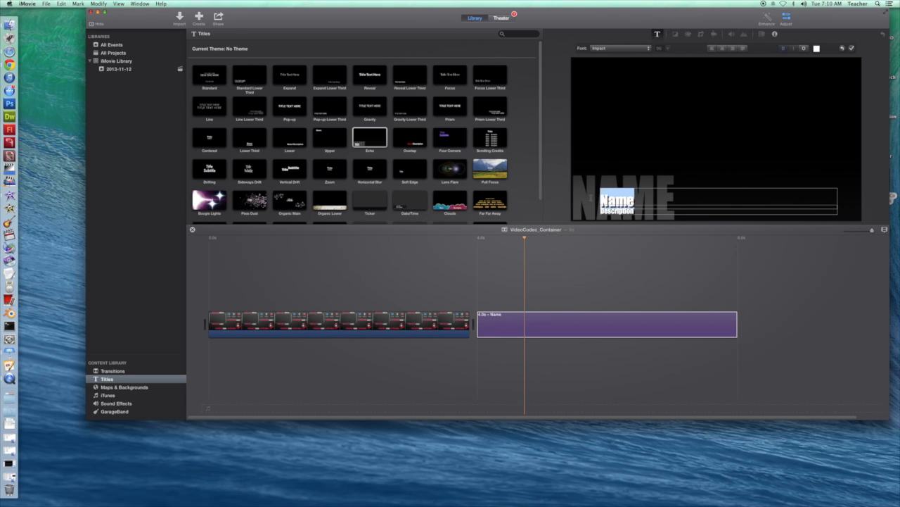
key(BackSpace)
drag(636, 209, 572, 209)
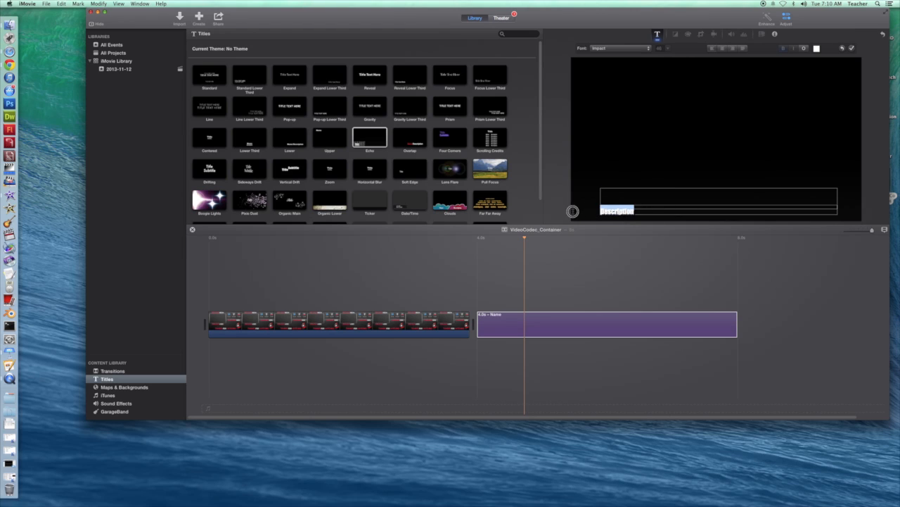
key(BackSpace)
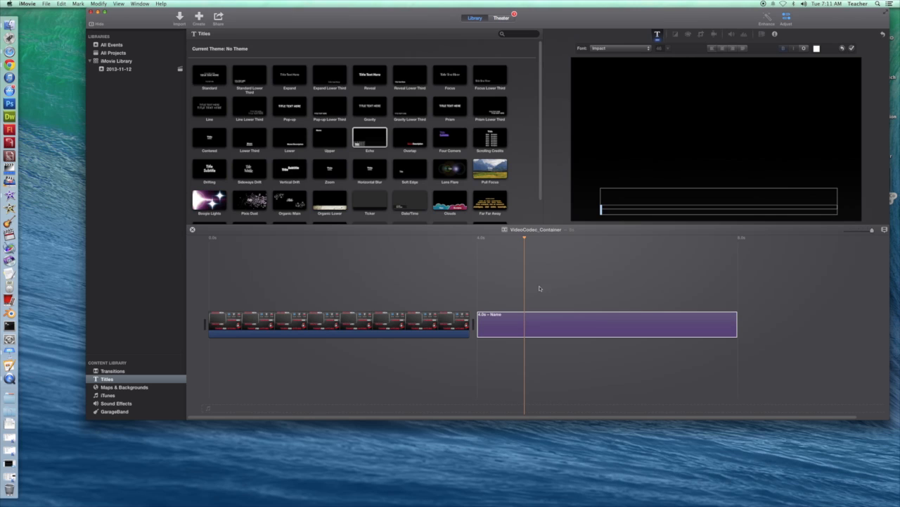
click(851, 48)
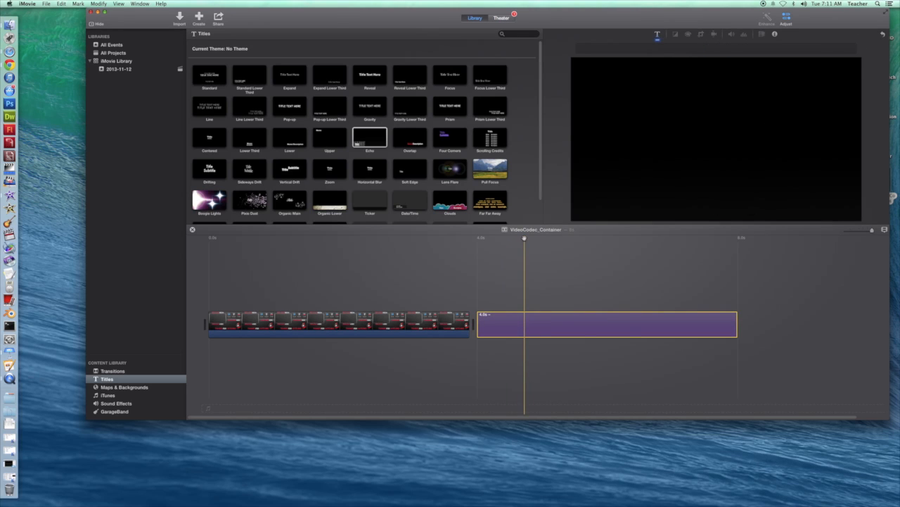
drag(517, 249, 566, 303)
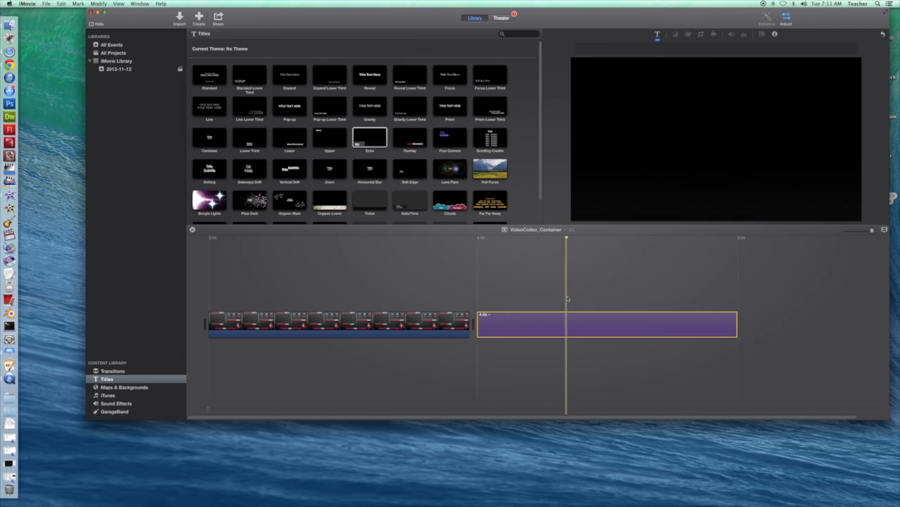
Add the Industrial background after the blank title clip in the timeline
click(124, 387)
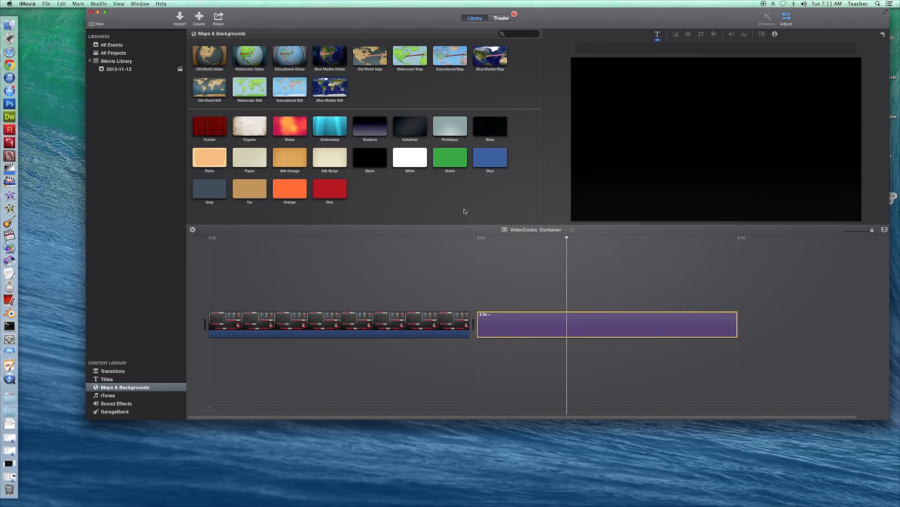
click(209, 128)
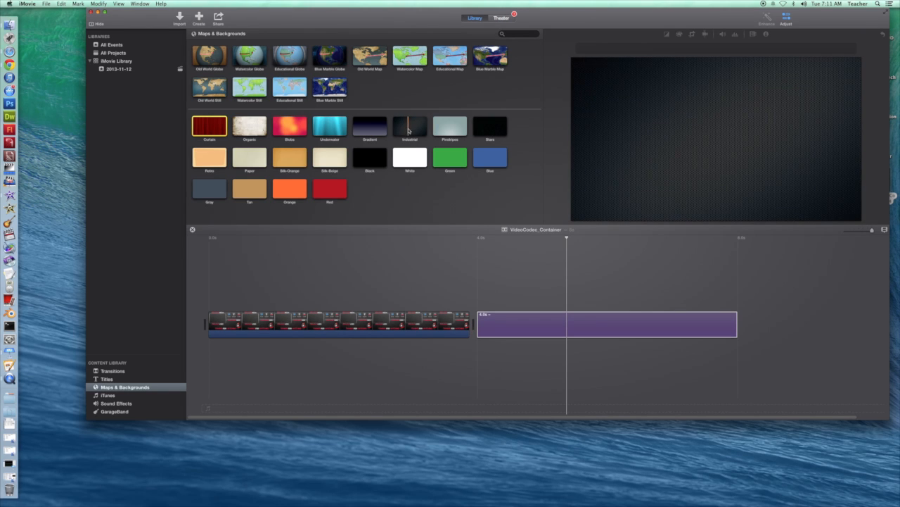
drag(407, 129, 748, 324)
scroll(731, 323, right, 3)
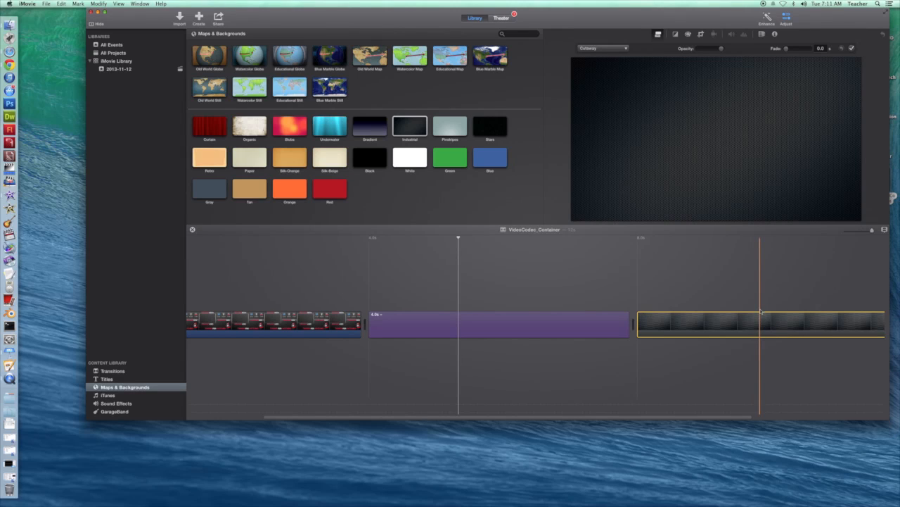
Delete the Industrial background and the blank title clip from the timeline
click(737, 327)
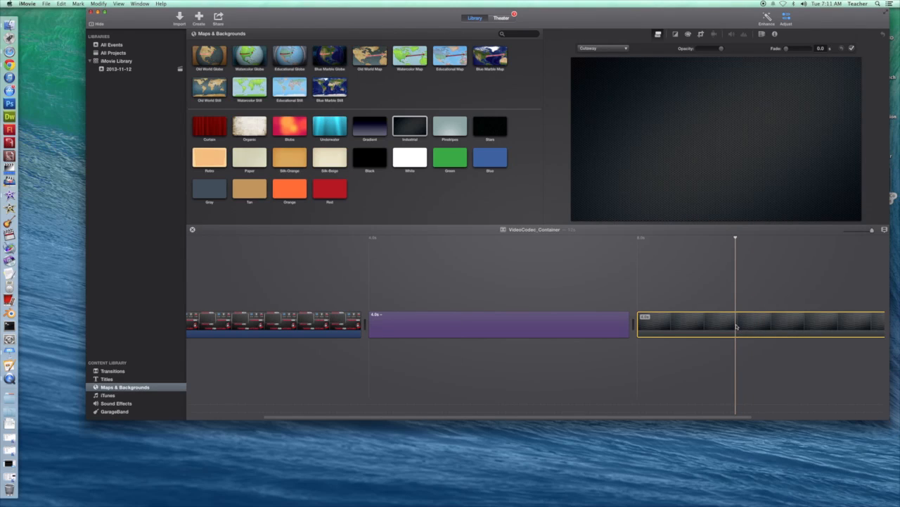
key(Delete)
click(531, 324)
key(Delete)
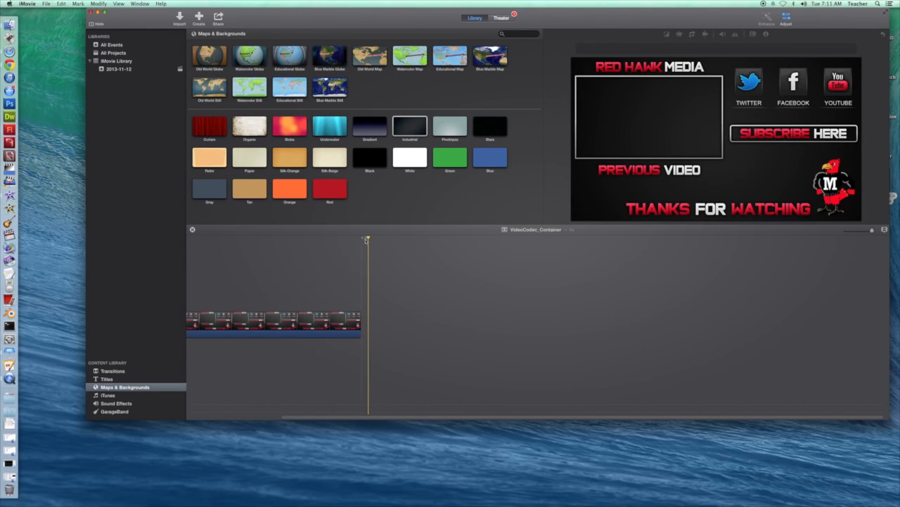
drag(368, 237, 195, 241)
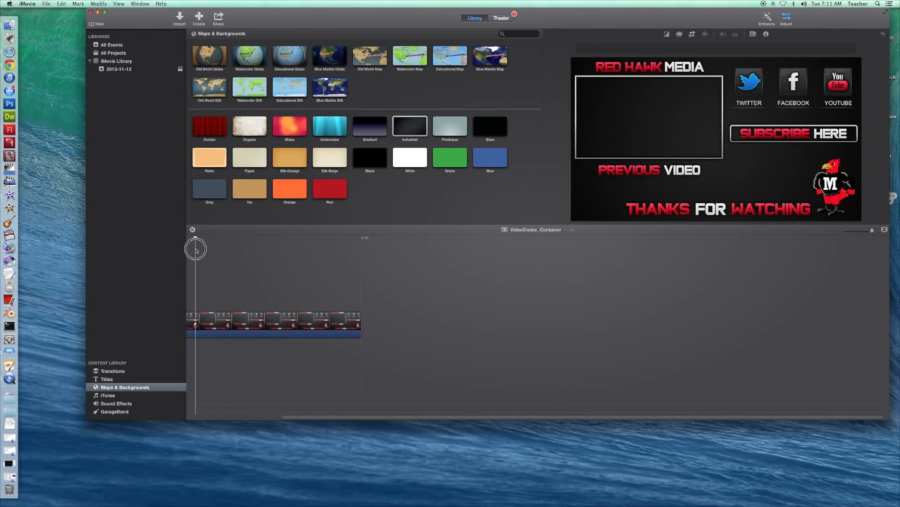
drag(332, 418, 211, 411)
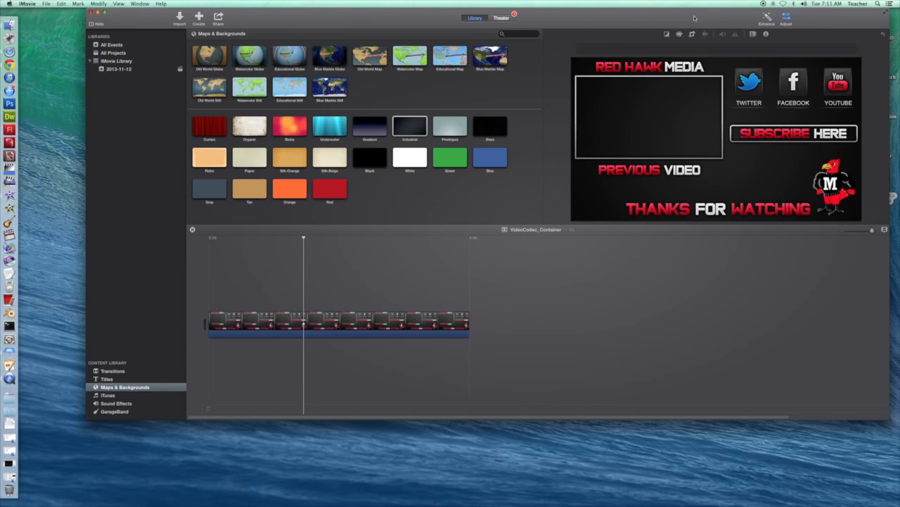
Overlay VideoCodec_Container.mp4 from the desktop above the outro image, starting at the beginning of the timeline
drag(699, 15, 666, 17)
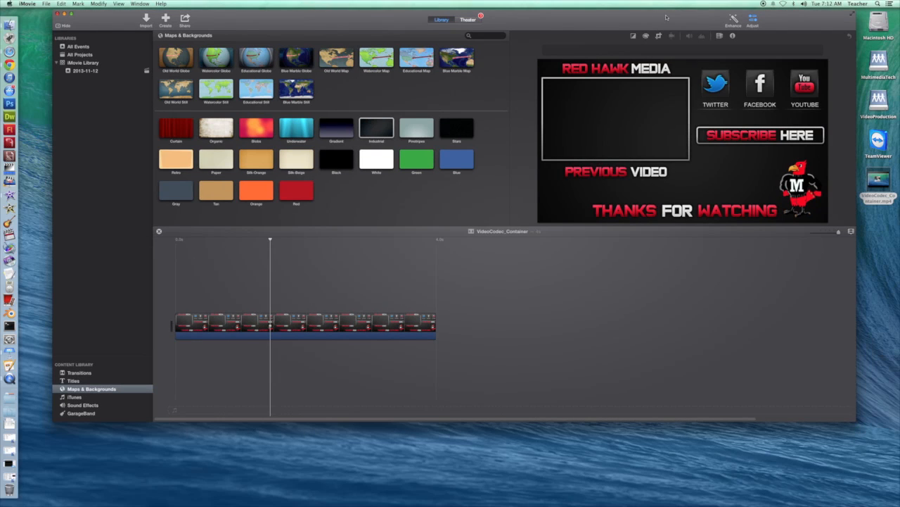
mouse_move(884, 180)
drag(883, 180, 185, 297)
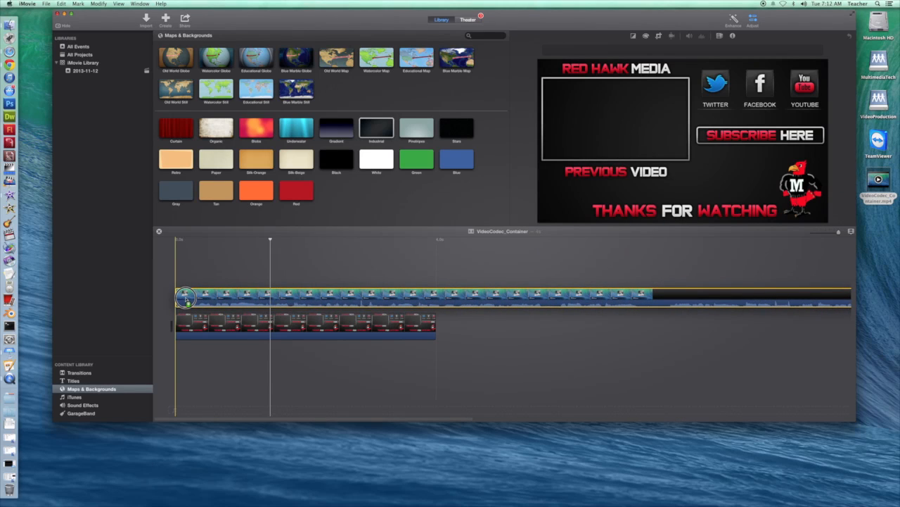
drag(185, 297, 185, 297)
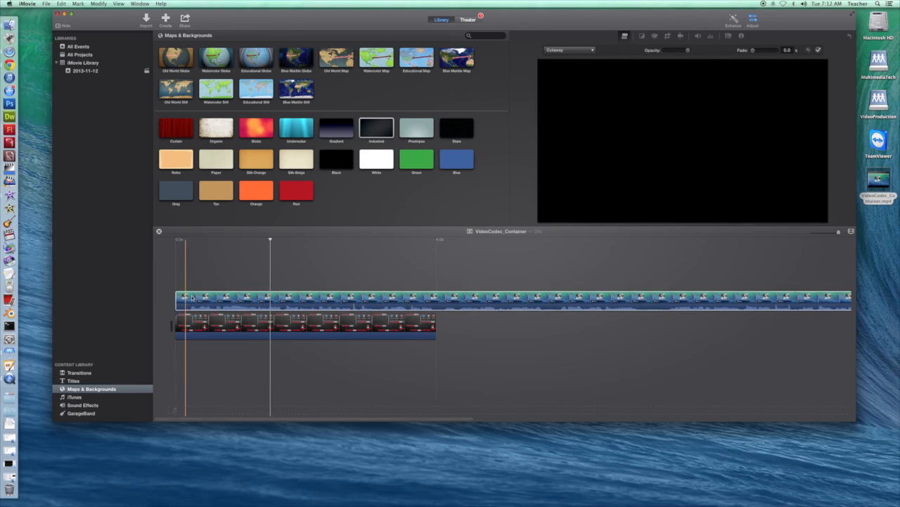
drag(270, 239, 221, 264)
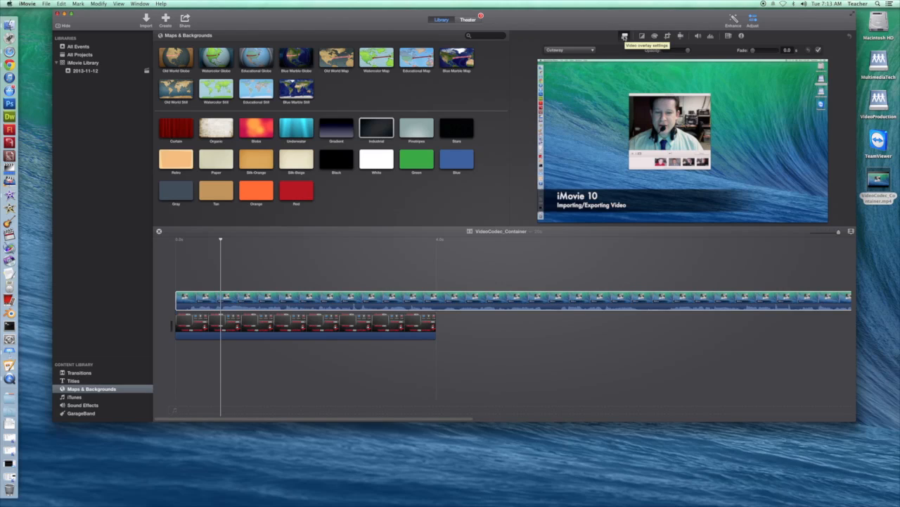
Set the overlaid video to Picture in Picture, then move and resize the inset to fill the Previous Video frame
click(593, 50)
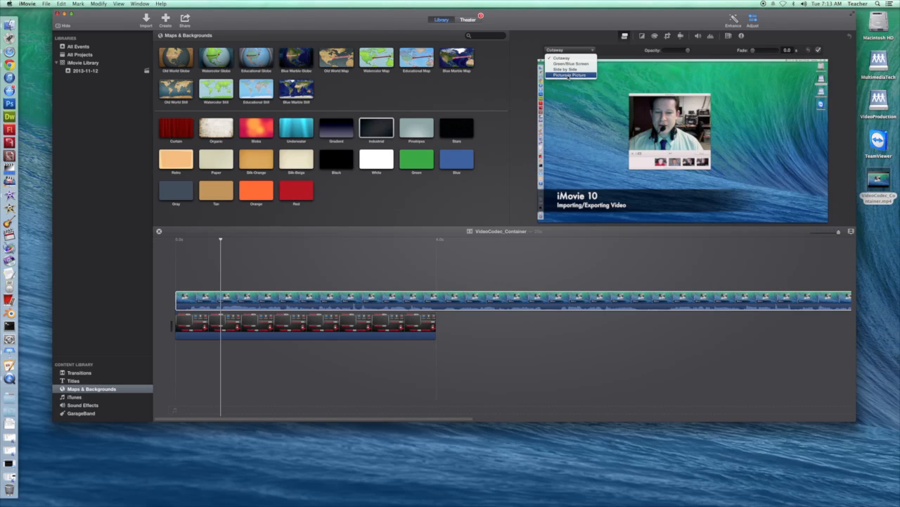
click(569, 75)
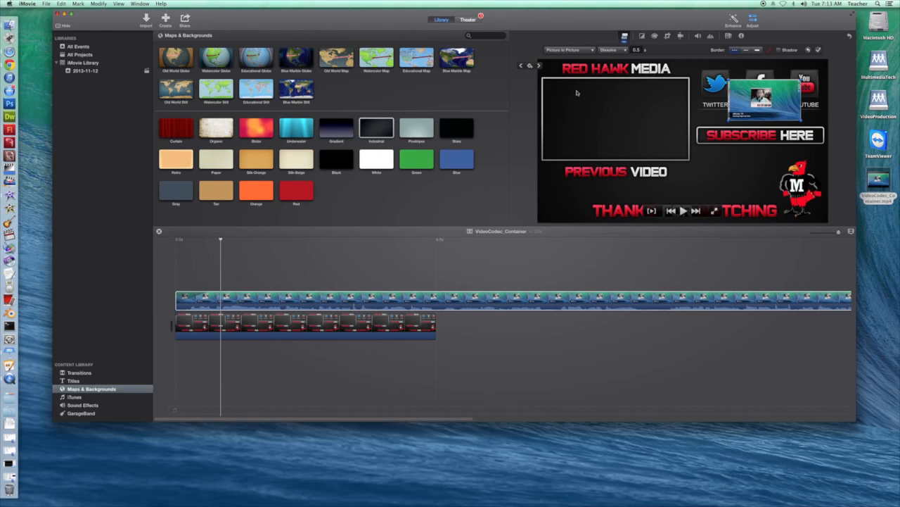
click(777, 106)
drag(777, 106, 697, 147)
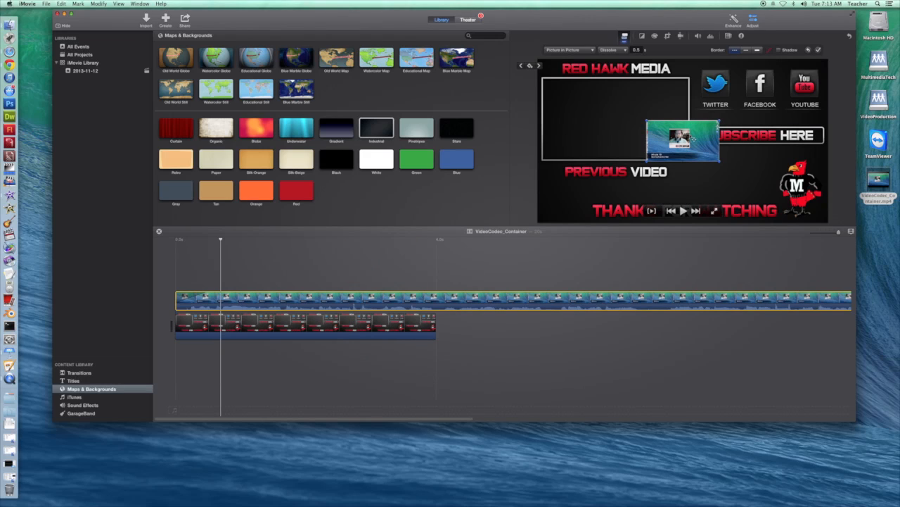
drag(646, 161, 634, 171)
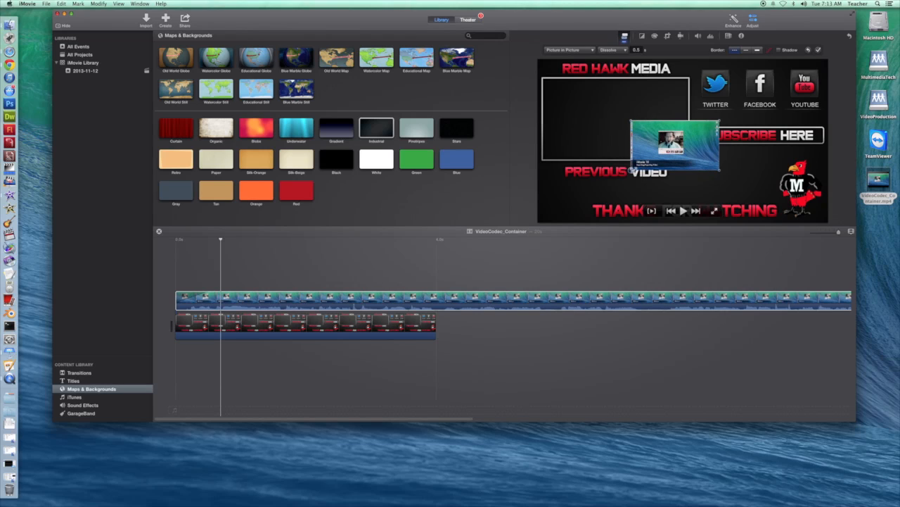
mouse_move(695, 148)
mouse_down()
mouse_move(688, 124)
mouse_move(604, 84)
mouse_move(796, 81)
mouse_move(689, 81)
mouse_move(704, 90)
mouse_move(702, 140)
mouse_up()
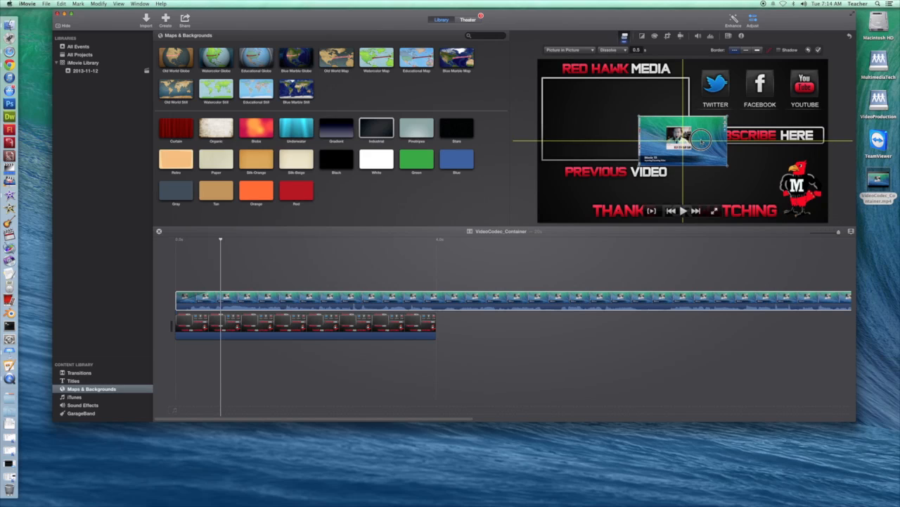
mouse_move(702, 140)
mouse_down()
mouse_move(701, 191)
mouse_move(703, 134)
mouse_move(736, 110)
mouse_move(708, 135)
mouse_move(711, 194)
mouse_move(707, 138)
mouse_up()
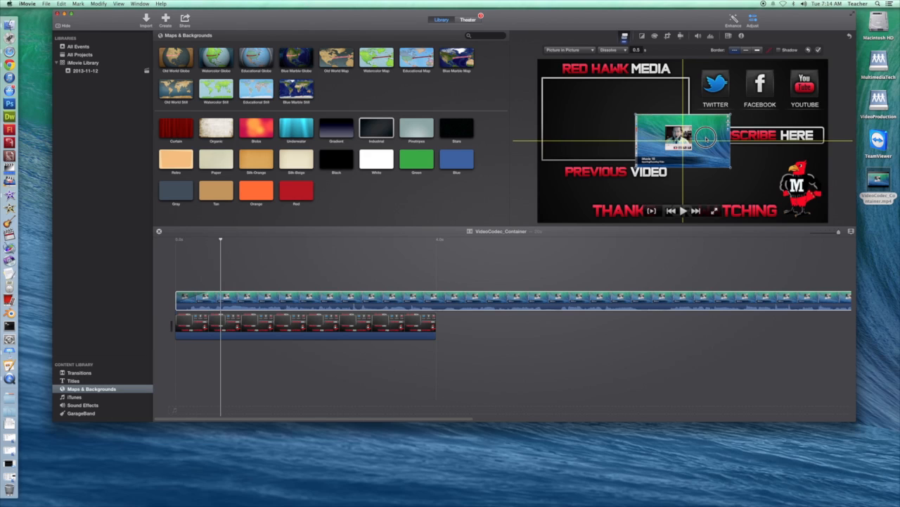
drag(706, 137, 706, 137)
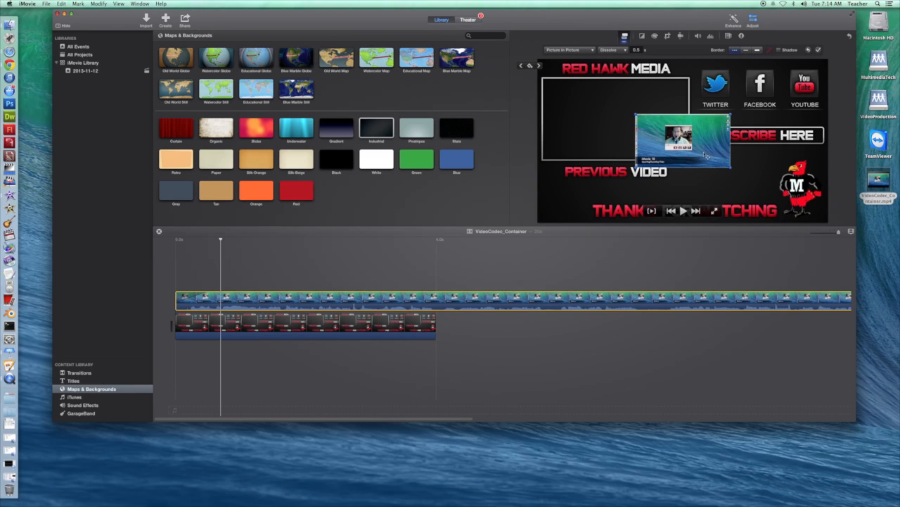
drag(703, 134, 614, 103)
drag(638, 132, 688, 159)
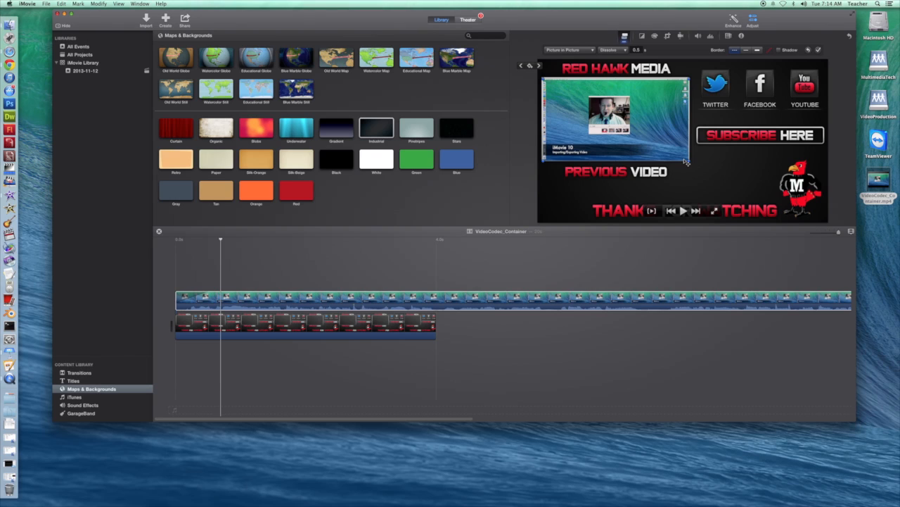
Scrub through the outro from its beginning and lower the overlaid clip's volume to 0%
key(Home)
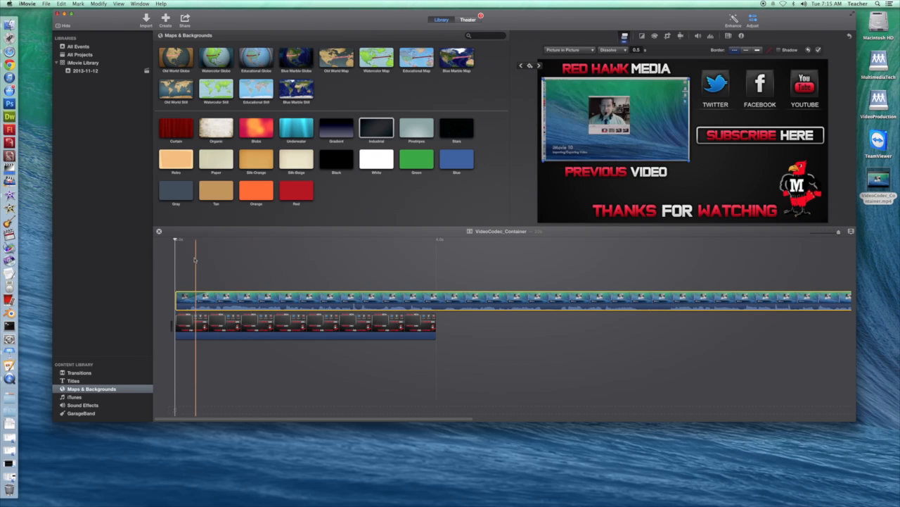
drag(175, 238, 306, 271)
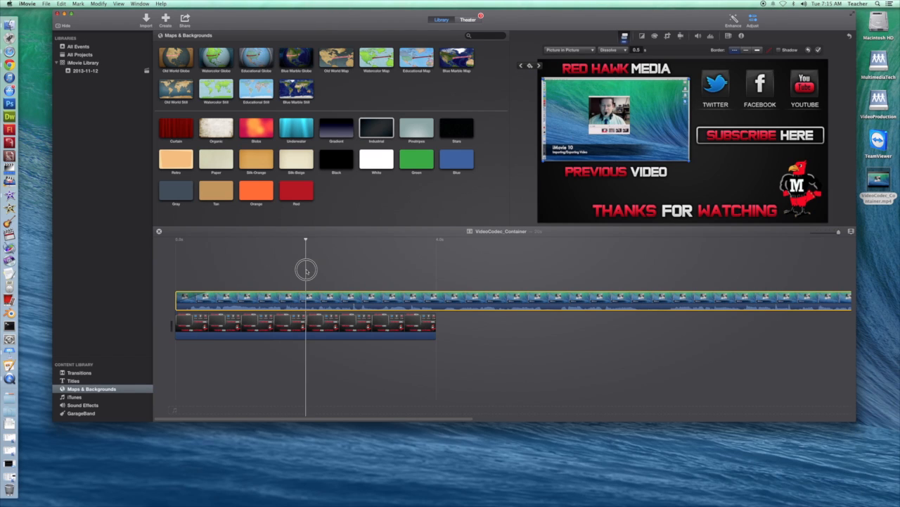
drag(306, 269, 211, 266)
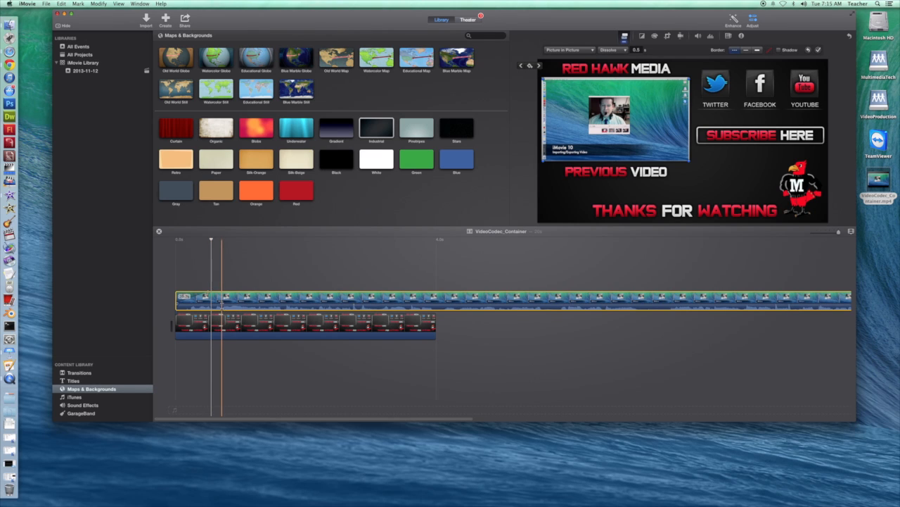
click(221, 317)
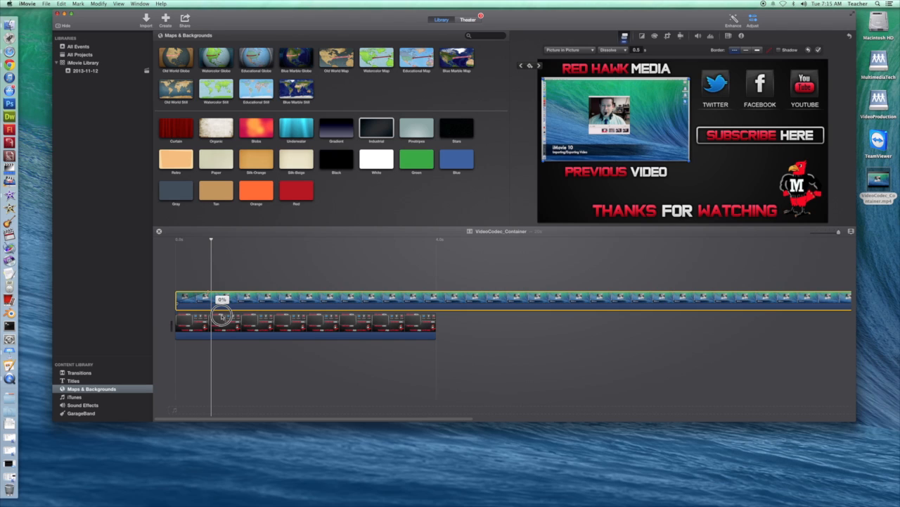
drag(203, 240, 390, 263)
mouse_move(629, 147)
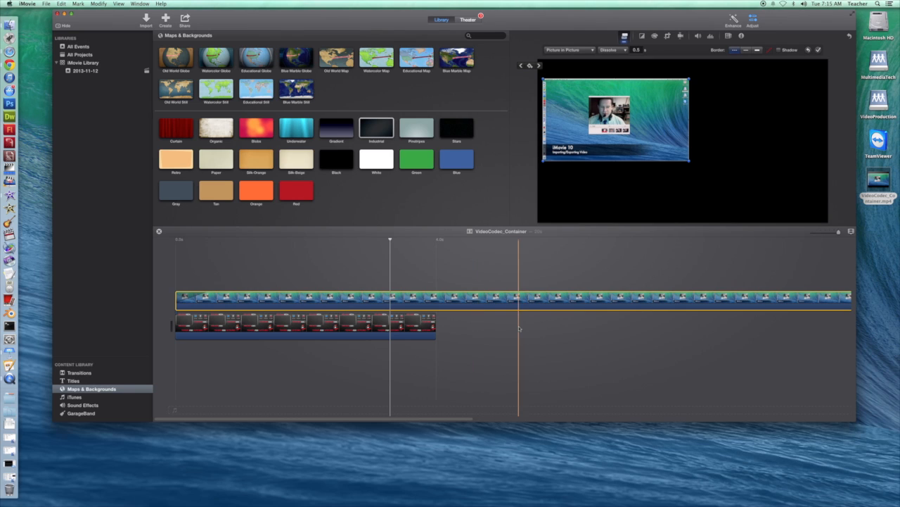
Trim the end of the overlaid video to match the end of the outro image and return the playhead to the beginning
scroll(649, 333, right, 10)
scroll(650, 335, right, 15)
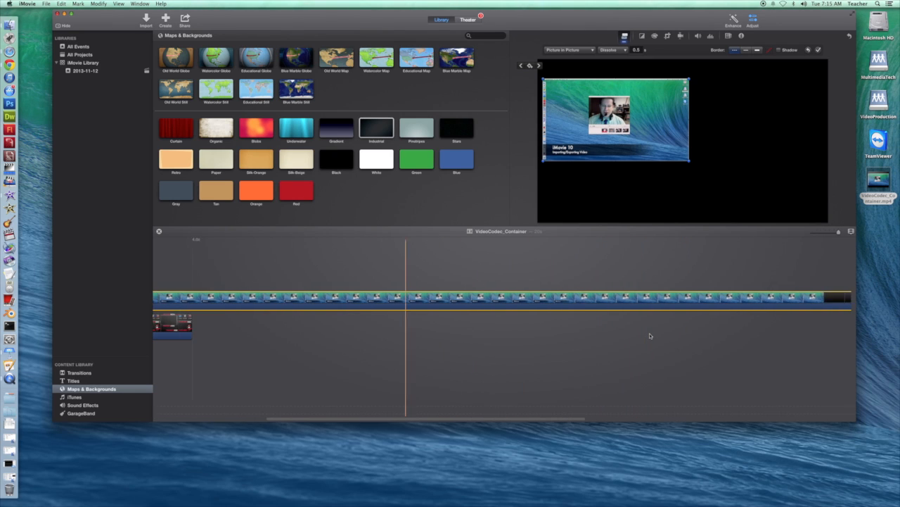
scroll(649, 335, right, 5)
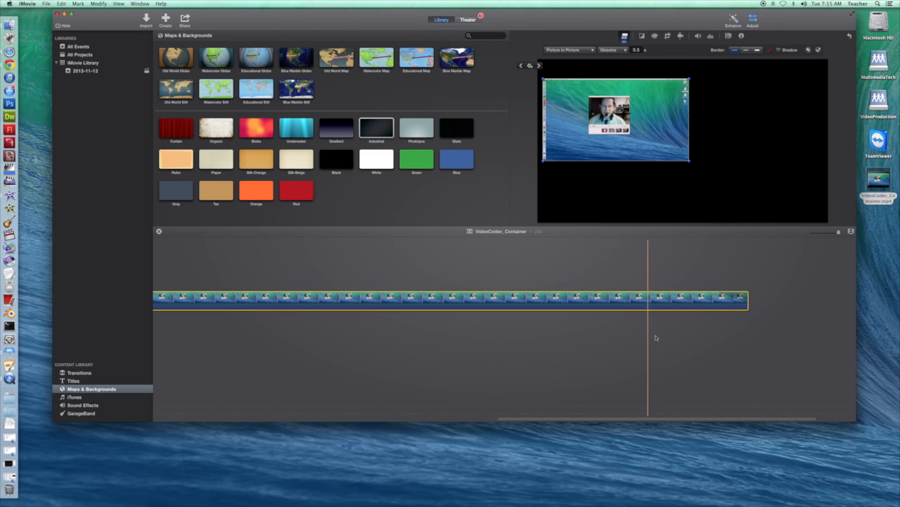
drag(747, 307, 440, 293)
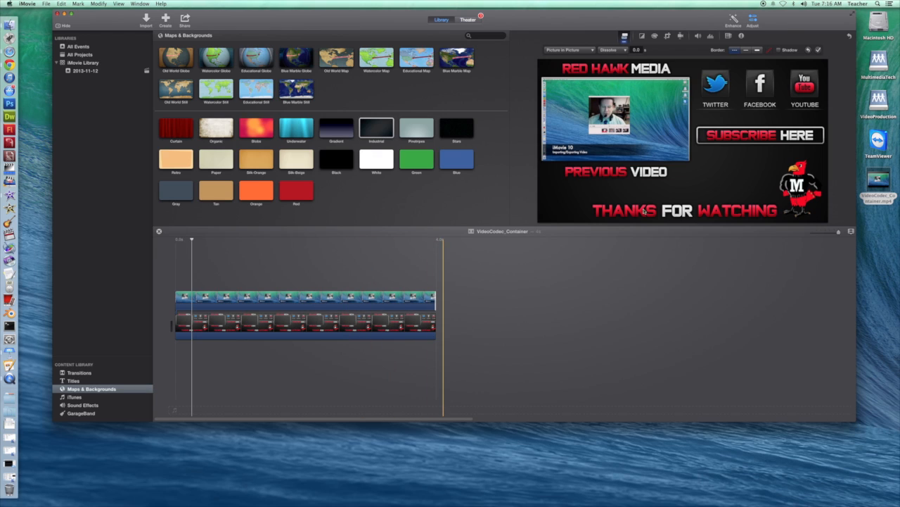
mouse_move(686, 140)
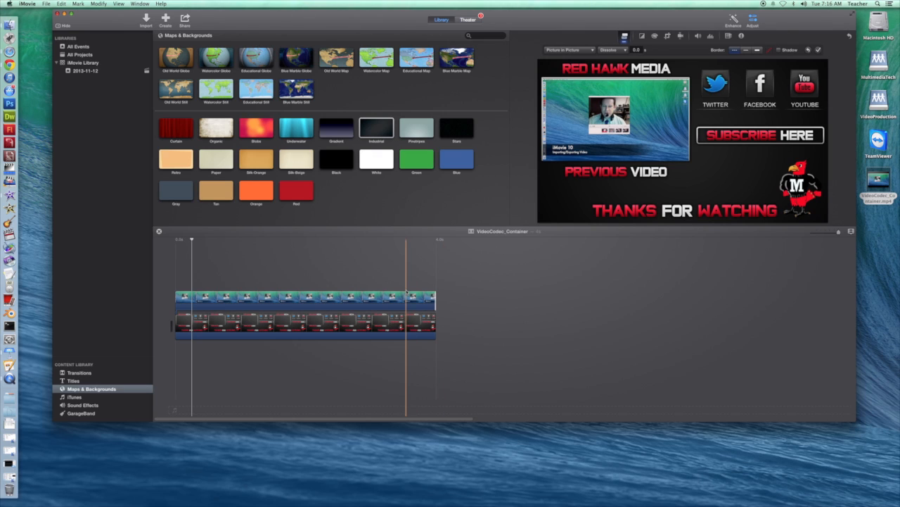
click(176, 239)
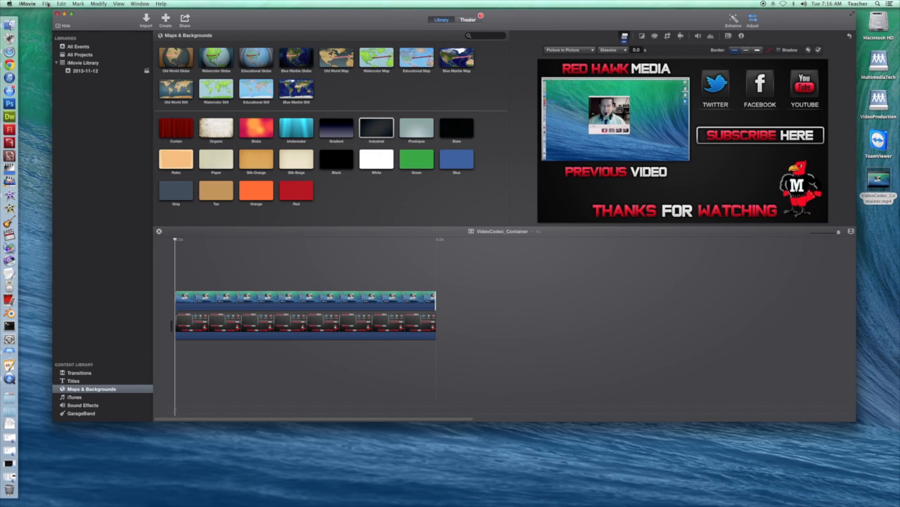
Export the outro movie to a file at SD 480P (854 x 480), continuing to the save location and file name
click(46, 4)
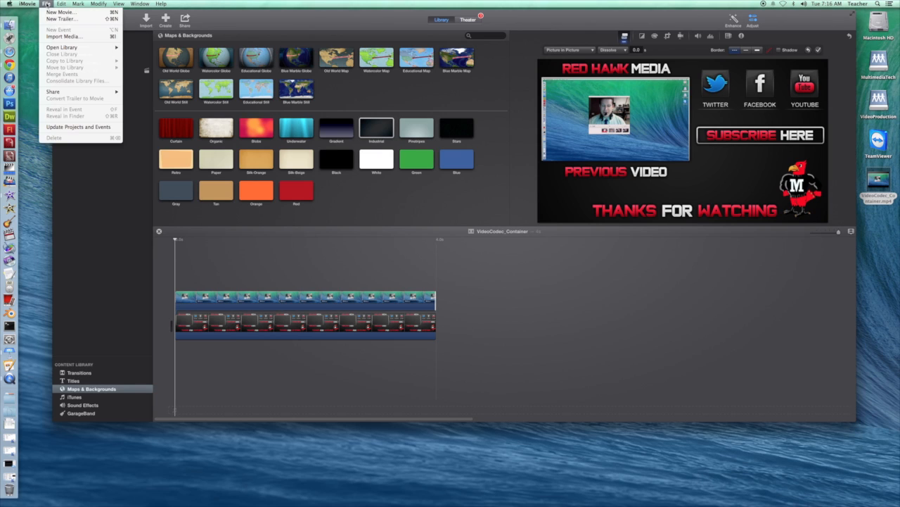
mouse_move(82, 92)
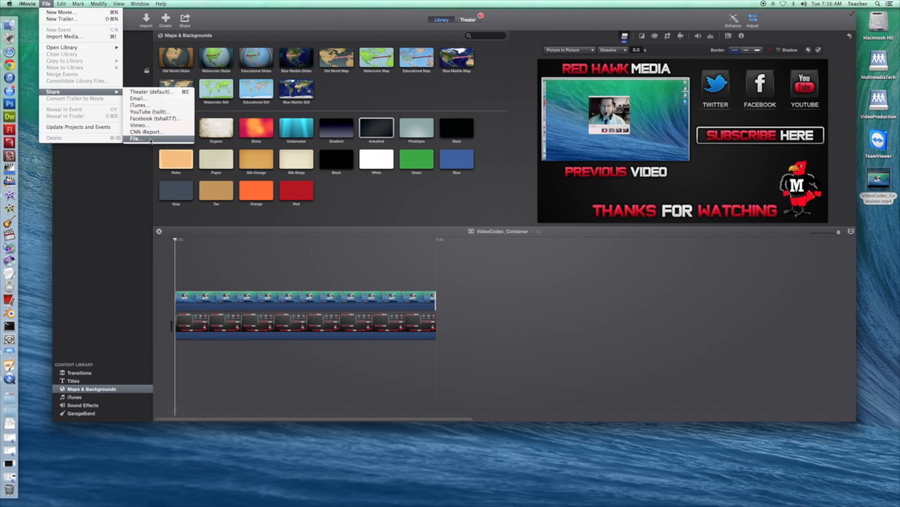
click(150, 140)
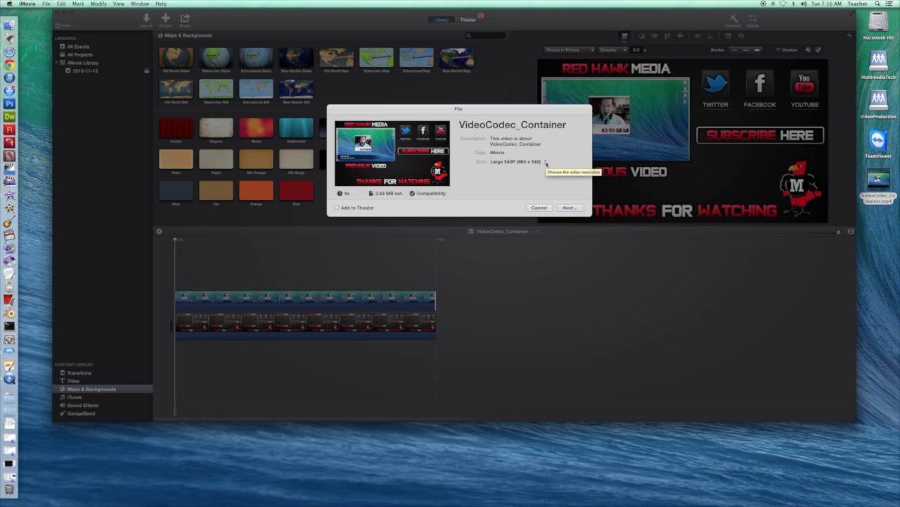
click(545, 162)
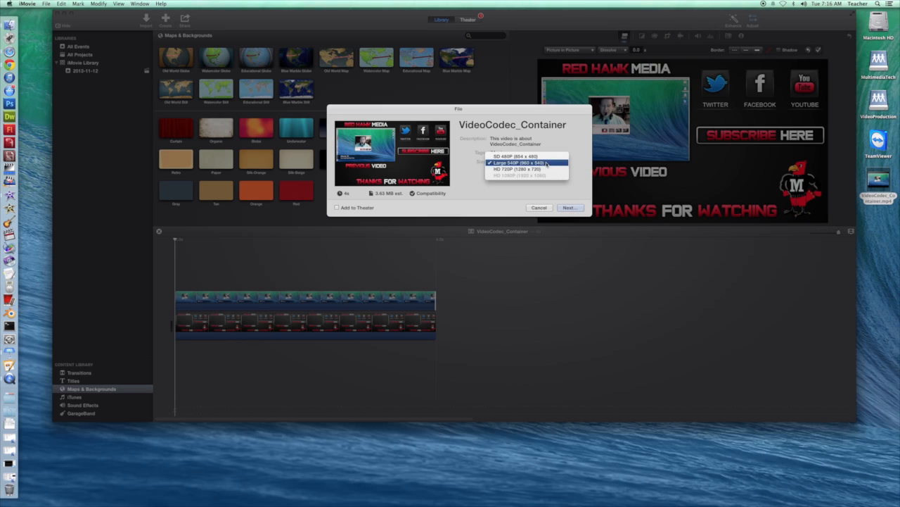
click(512, 157)
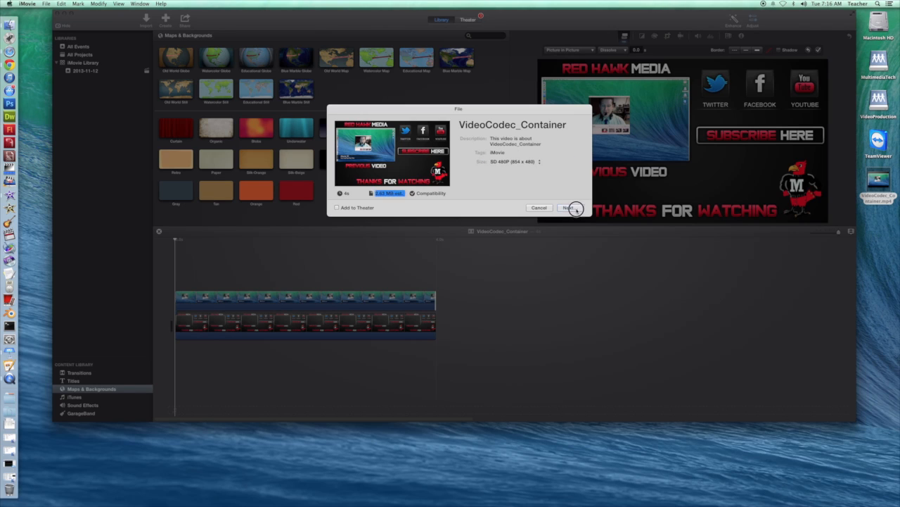
click(568, 207)
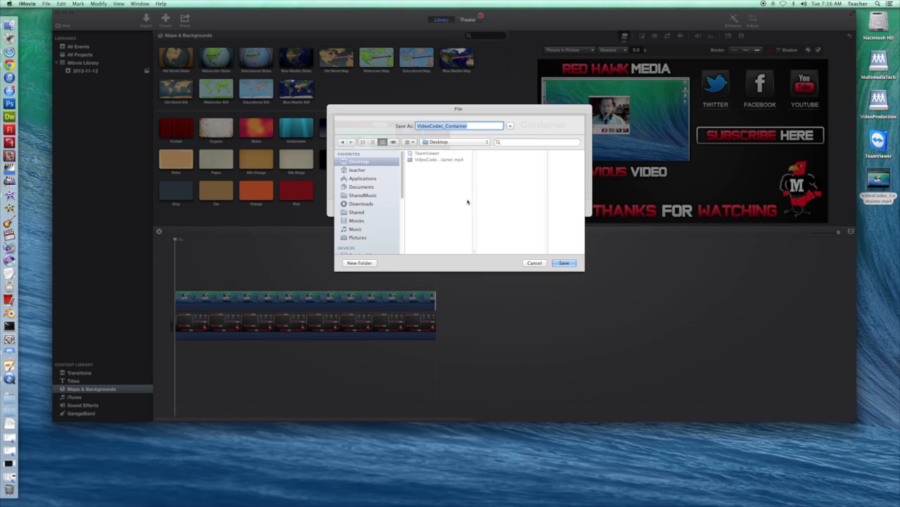